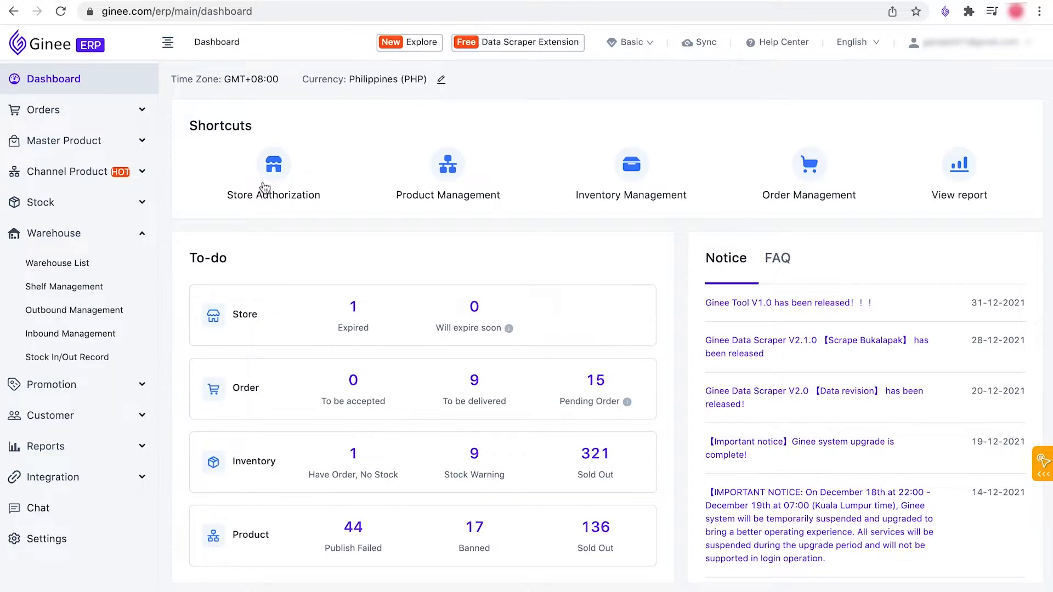
Step: Open Outbound Management and start a new outbound list for warehouse 001-DefaultWarehouse
{"action": "left_click", "coordinate": [123, 311]}
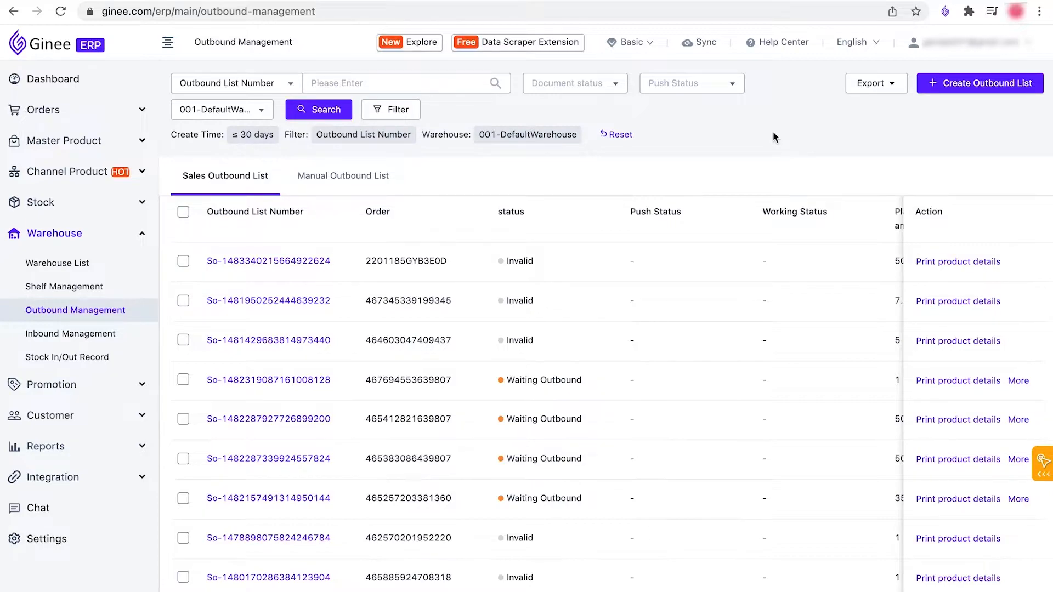
{"action": "left_click", "coordinate": [983, 91]}
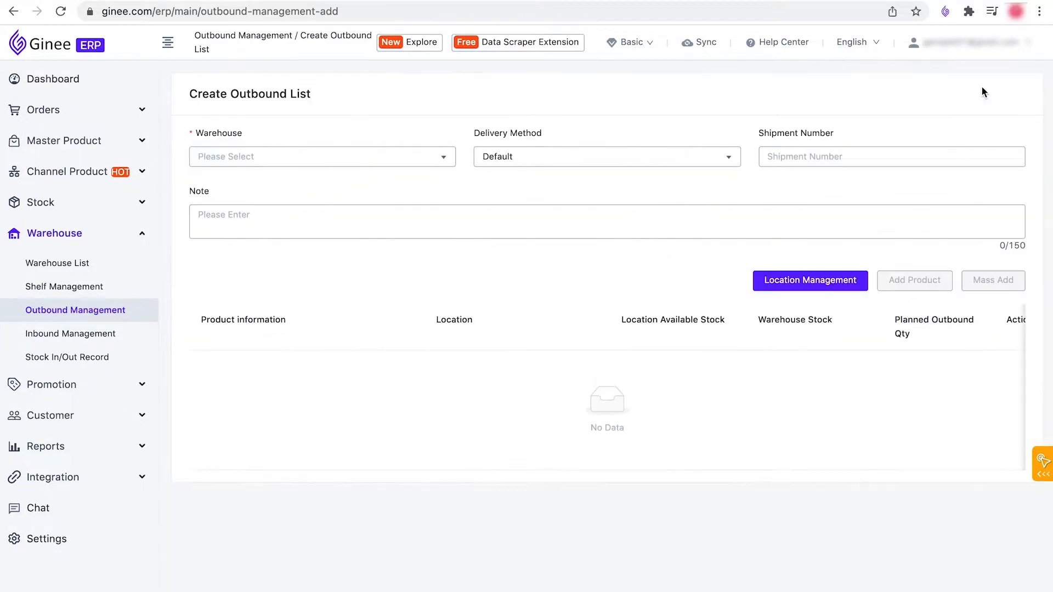
{"action": "left_click", "coordinate": [434, 160]}
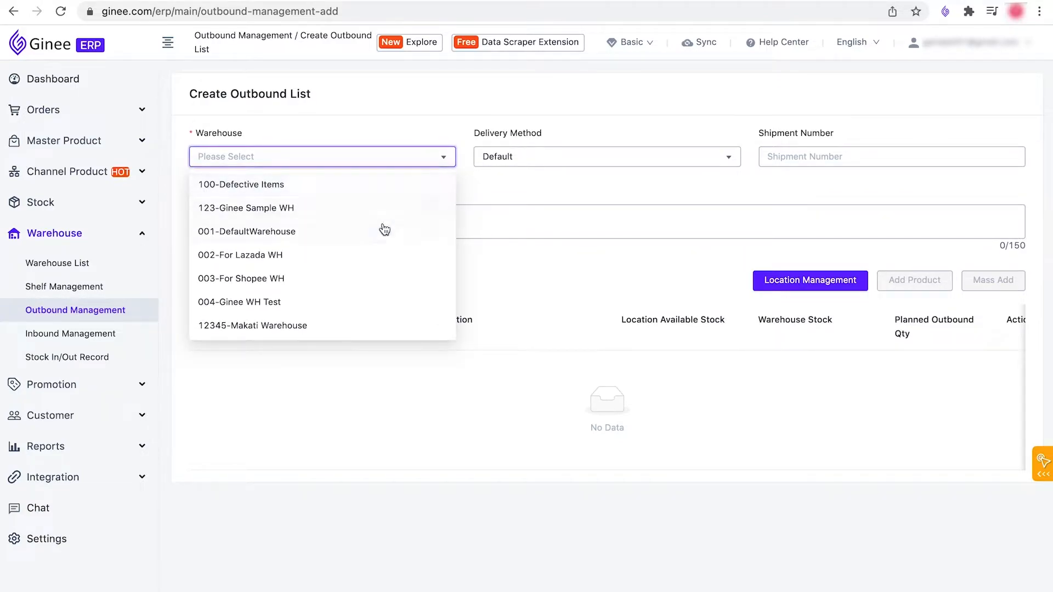
{"action": "left_click", "coordinate": [384, 228]}
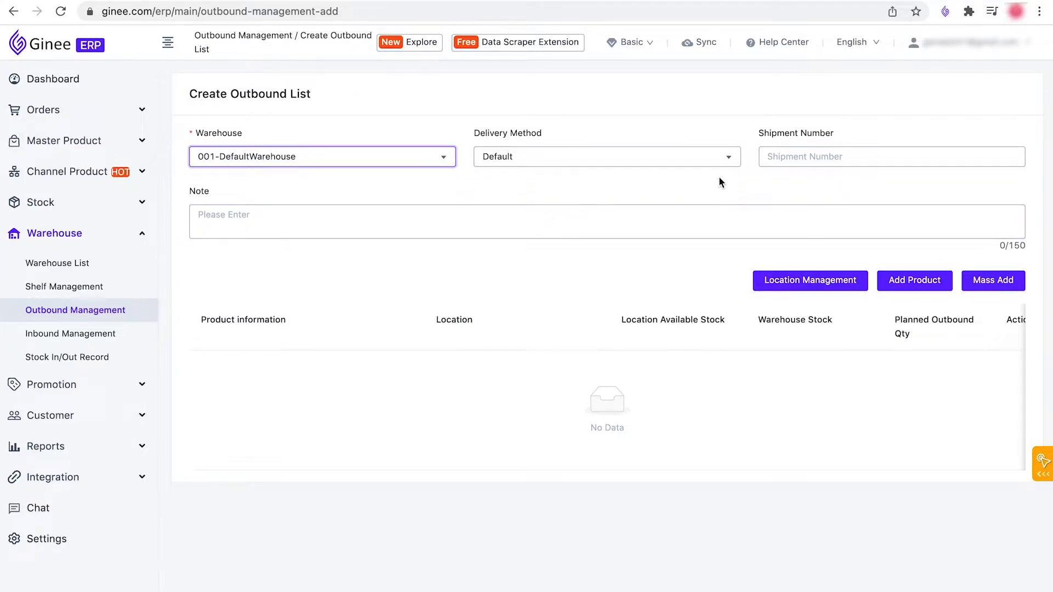
Step: Add the product book00000001 (English books) from the Default Shelf to the outbound list
{"action": "left_click", "coordinate": [923, 280]}
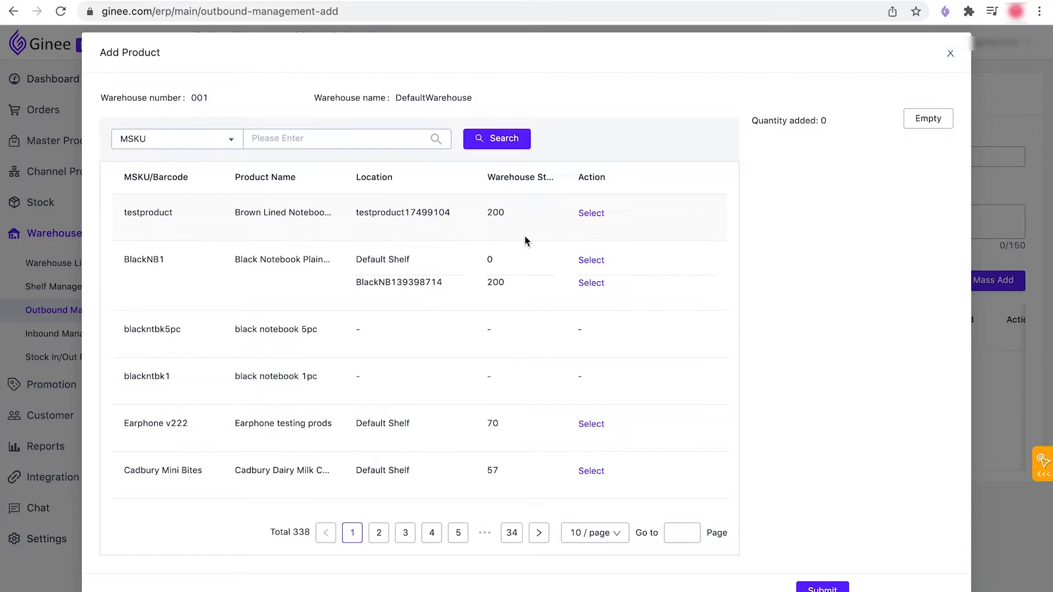
{"action": "scroll", "coordinate": [517, 371], "scroll_direction": "down", "scroll_amount": 3}
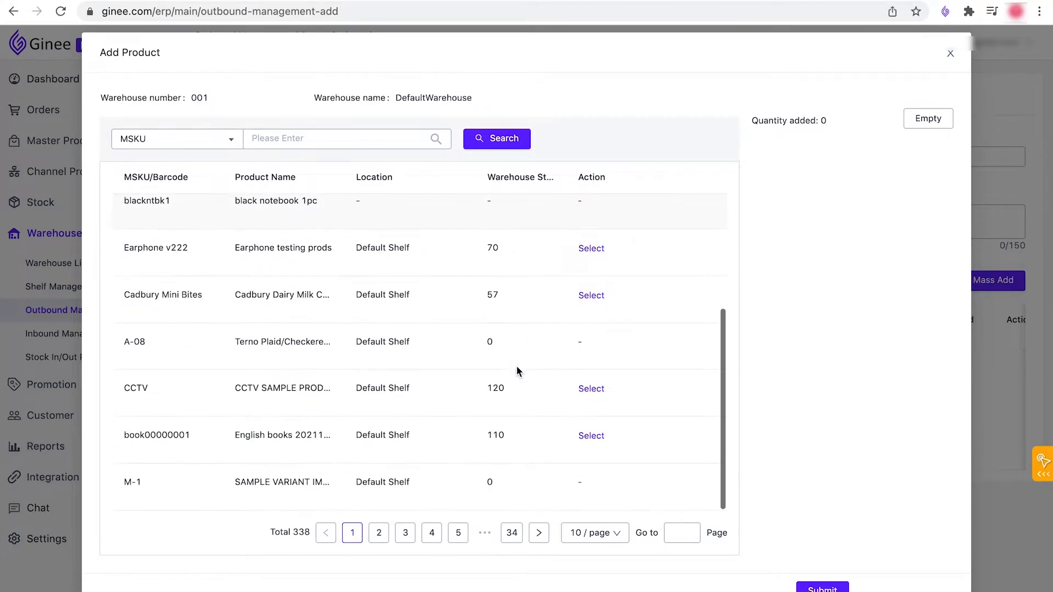
{"action": "left_click", "coordinate": [590, 437]}
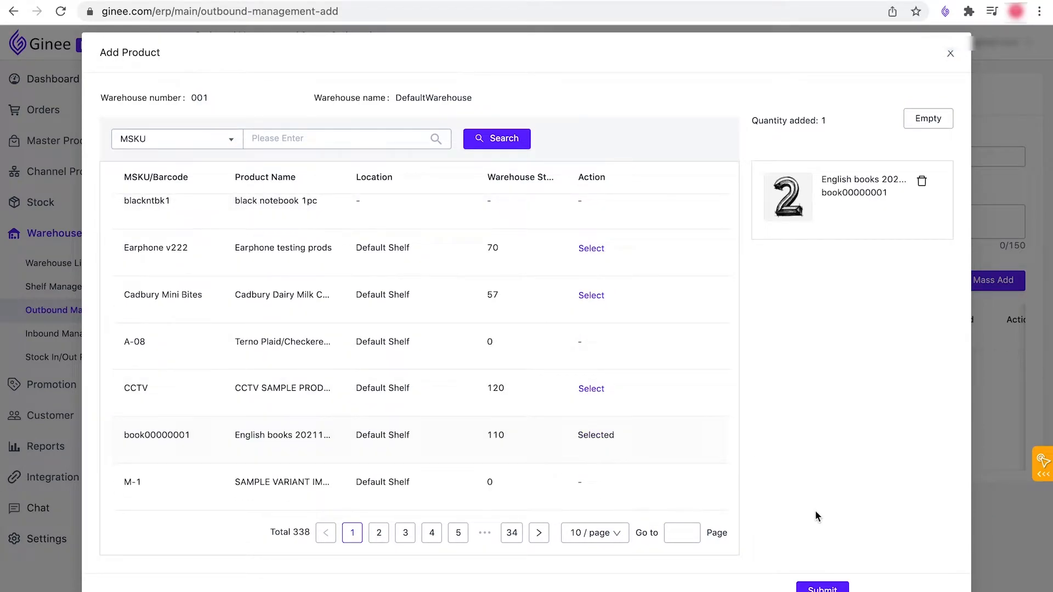
{"action": "left_click", "coordinate": [823, 588]}
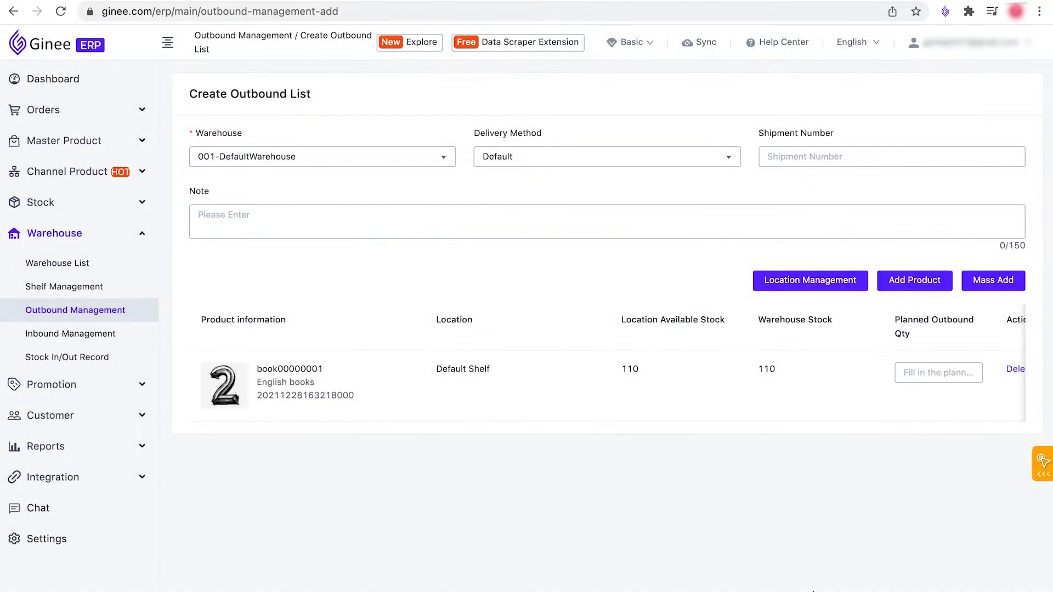
Step: Set the planned outbound quantity of book00000001 to 10 and submit the outbound list
{"action": "left_click", "coordinate": [913, 370]}
{"action": "type", "text": "10"}
{"action": "left_click", "coordinate": [765, 450]}
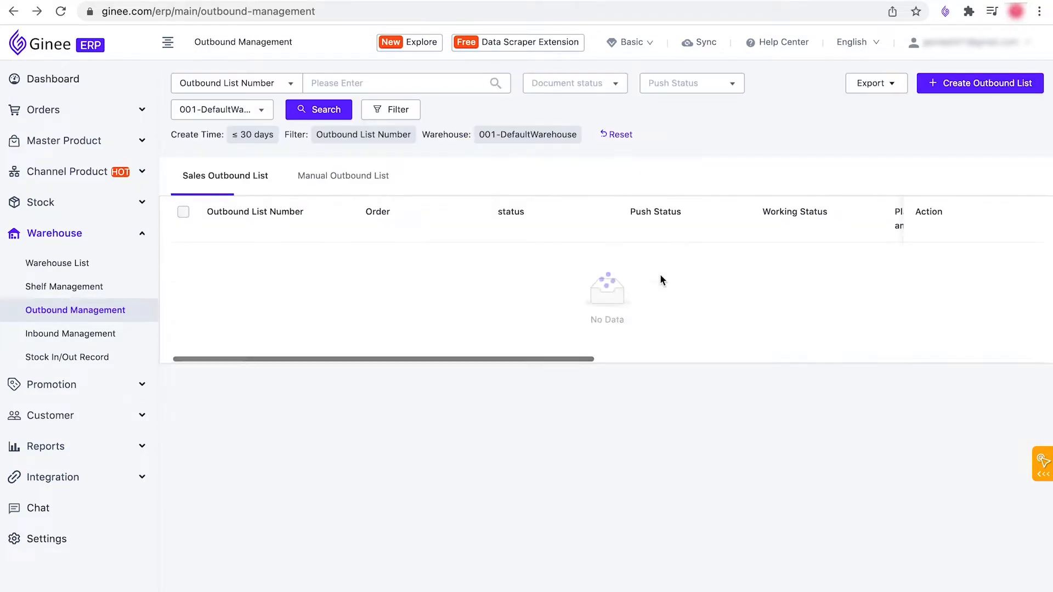
Step: Start another outbound list for 001-DefaultWarehouse and open Mass Add, ready for product data entry
{"action": "left_click", "coordinate": [973, 86]}
{"action": "left_click", "coordinate": [385, 161]}
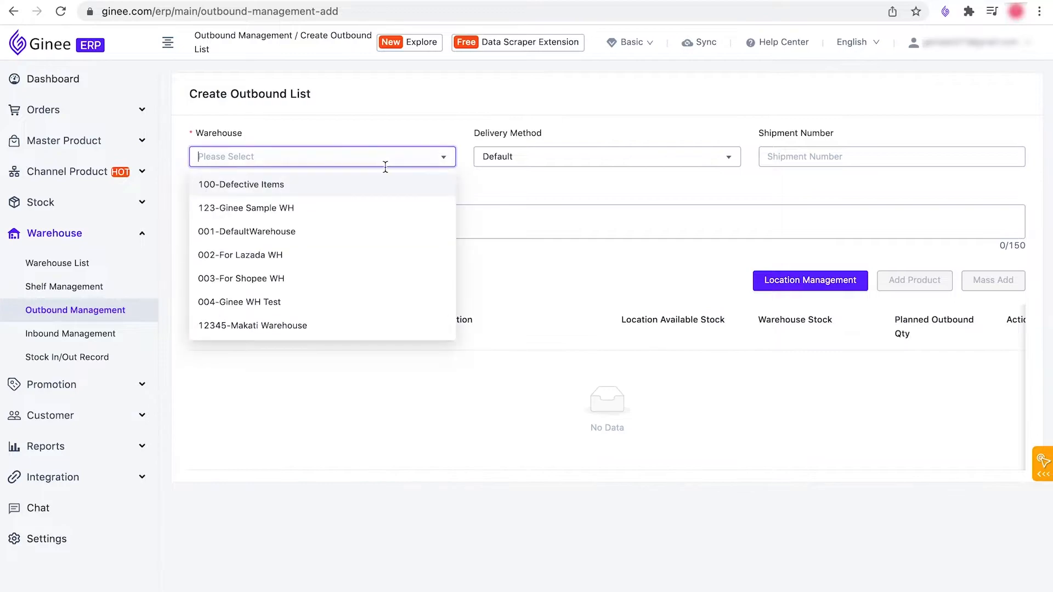
{"action": "left_click", "coordinate": [355, 231]}
{"action": "left_click", "coordinate": [996, 281]}
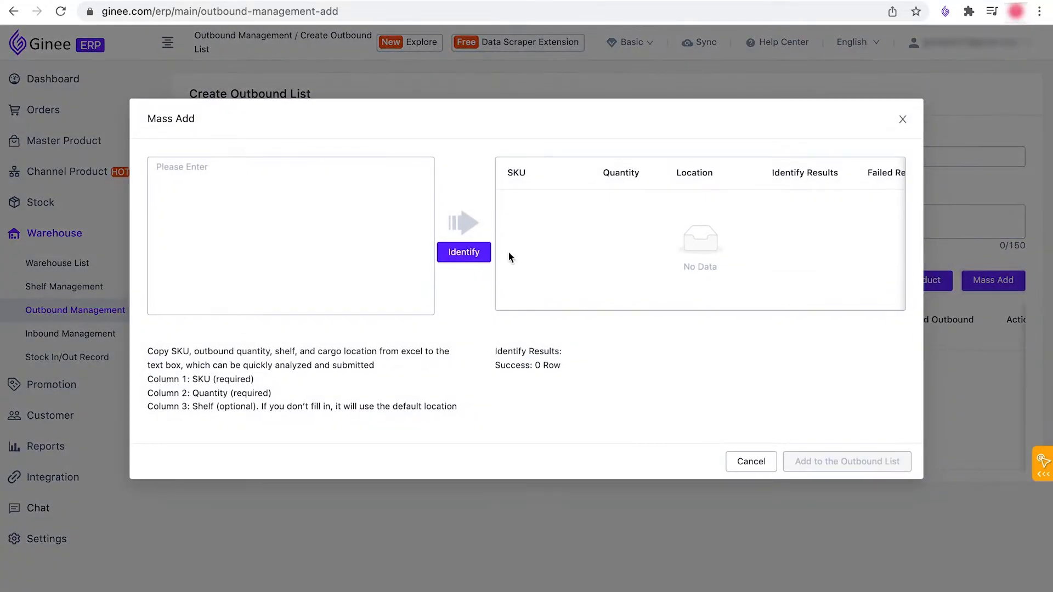
{"action": "left_click", "coordinate": [383, 235]}
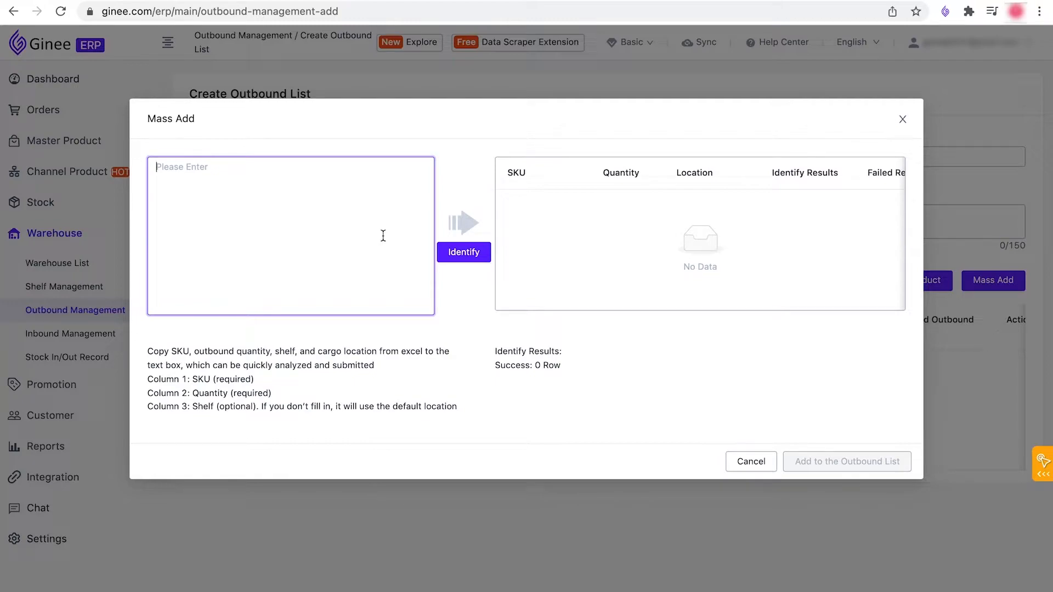
Step: Switch to the Excel sheet, check its SKU, quantity and shelf columns, and copy the Lavender and testproduct rows in A1:B2
{"action": "key", "text": "ctrl+Left"}
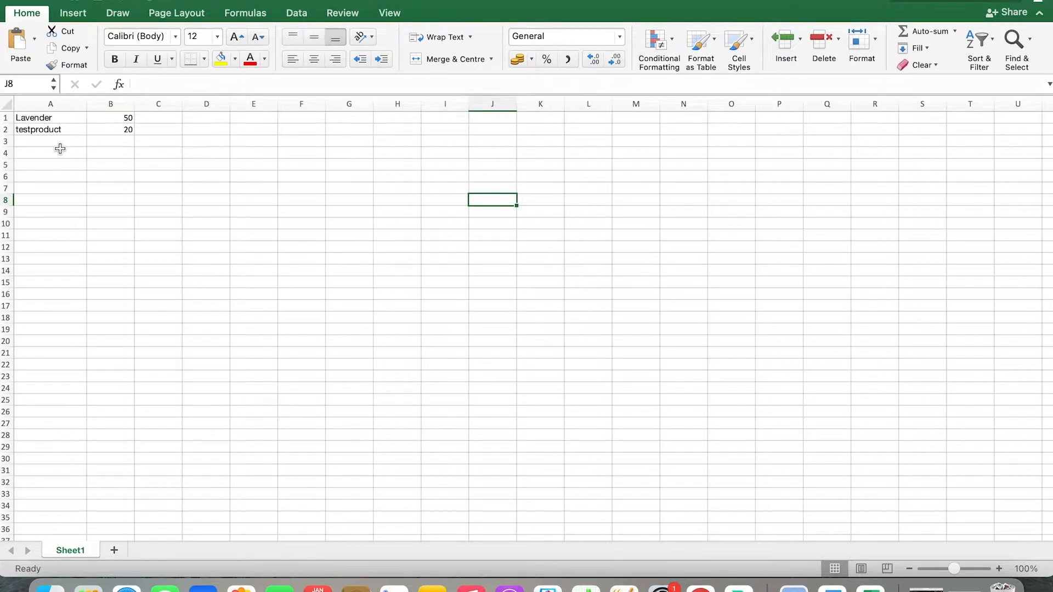
{"action": "left_click", "coordinate": [59, 117]}
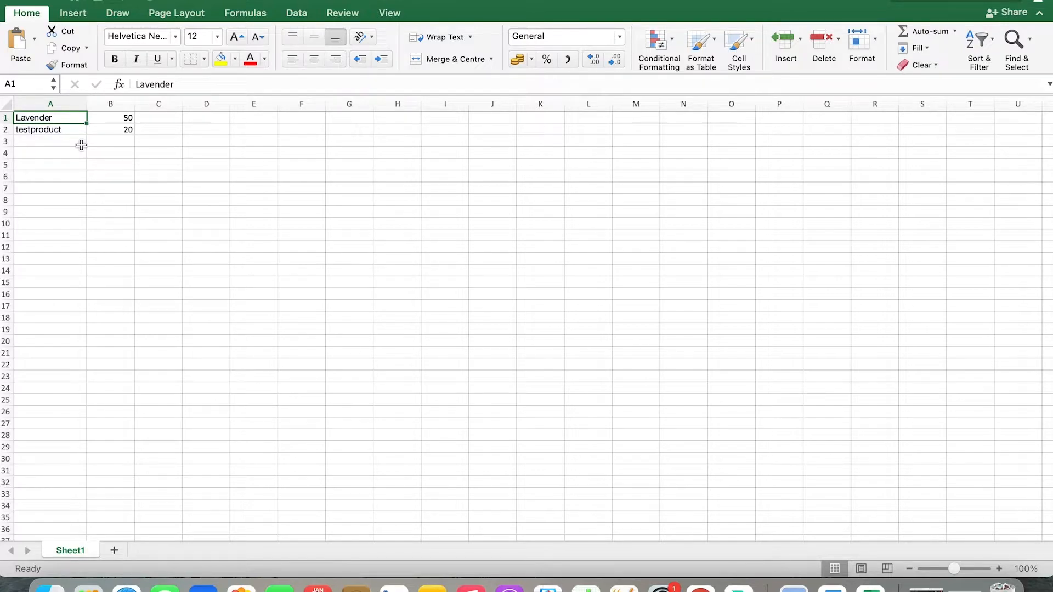
{"action": "left_click", "coordinate": [120, 118]}
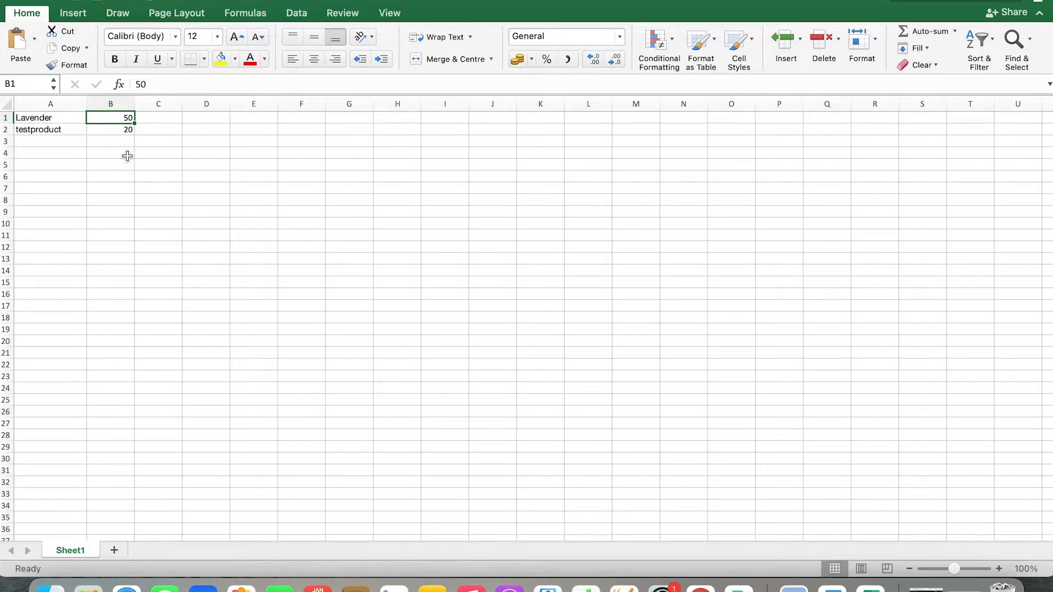
{"action": "left_click", "coordinate": [166, 119]}
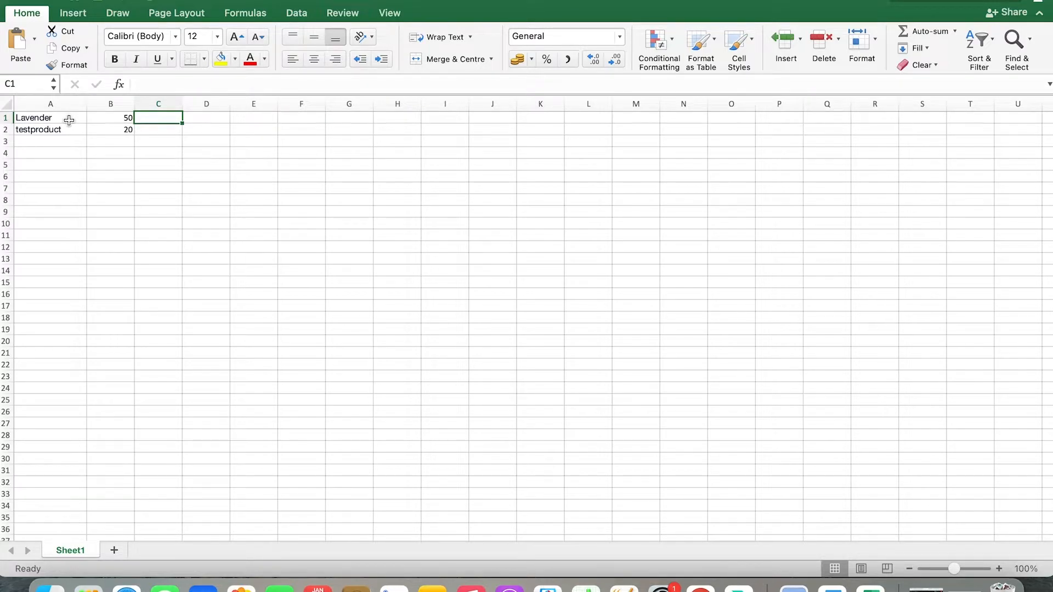
{"action": "left_click_drag", "start_coordinate": [69, 120], "coordinate": [104, 136]}
{"action": "key", "text": "super+c"}
Step: Switch back to Ginee, paste the copied Lavender 50 and testproduct 20 rows into Mass Add and identify them
{"action": "key", "text": "ctrl+Right"}
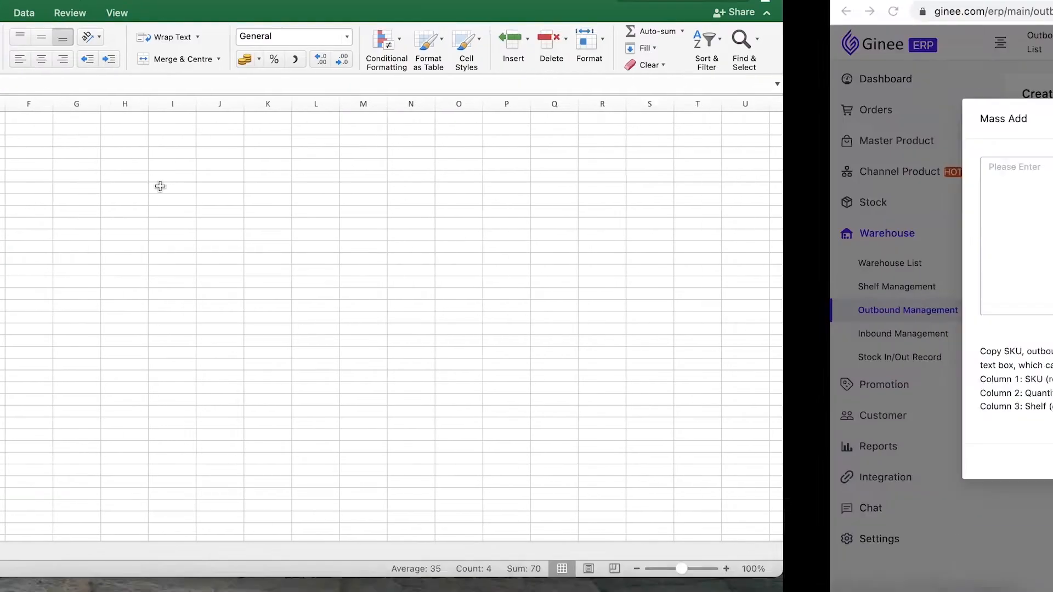
{"action": "left_click", "coordinate": [225, 201]}
{"action": "key", "text": "super+v"}
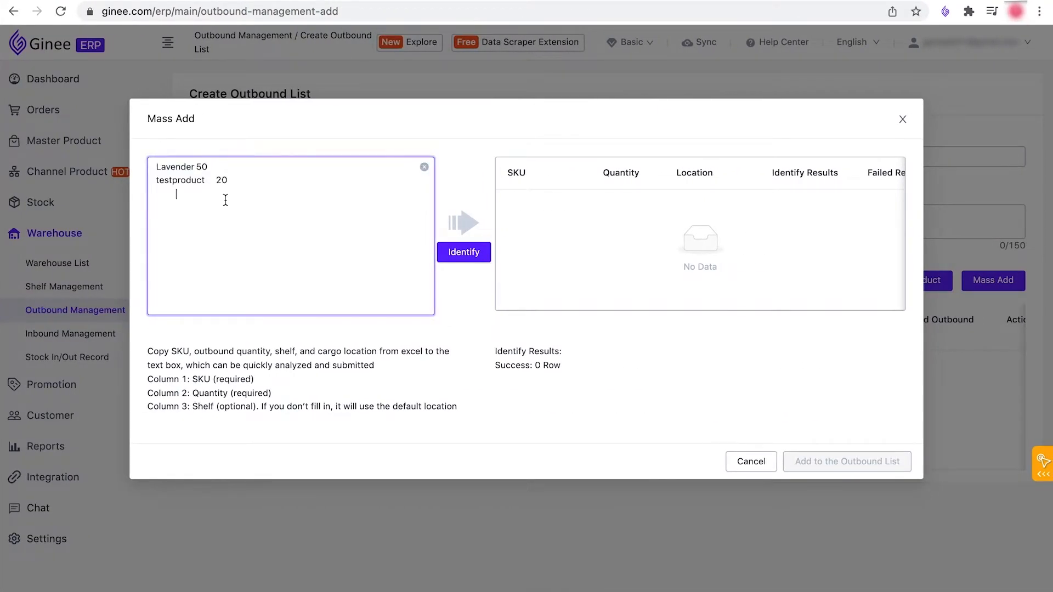
{"action": "left_click", "coordinate": [464, 255]}
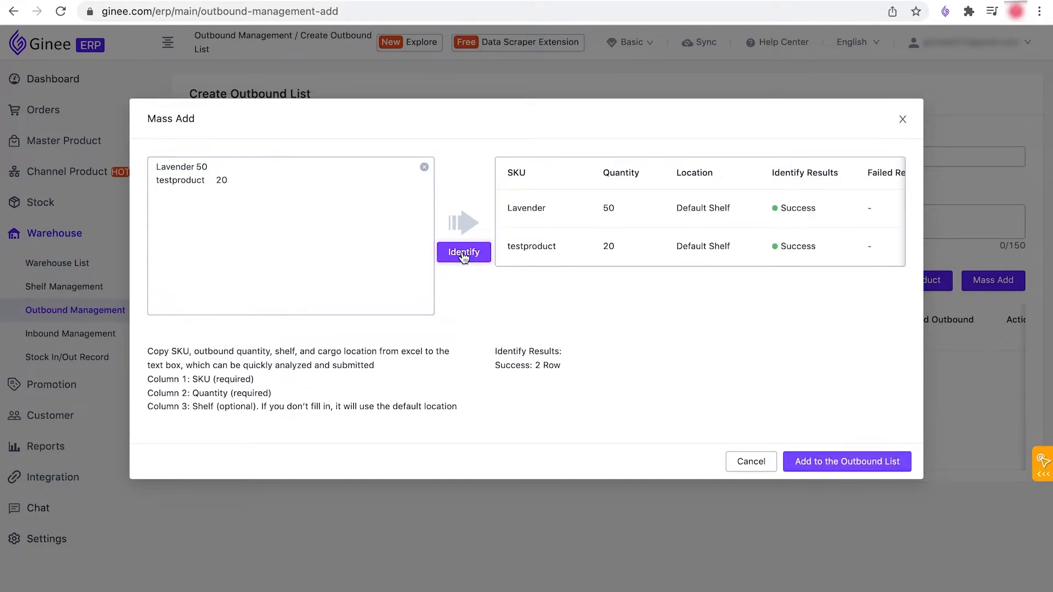
Step: Add the identified products to the outbound list and submit the list
{"action": "left_click", "coordinate": [854, 464]}
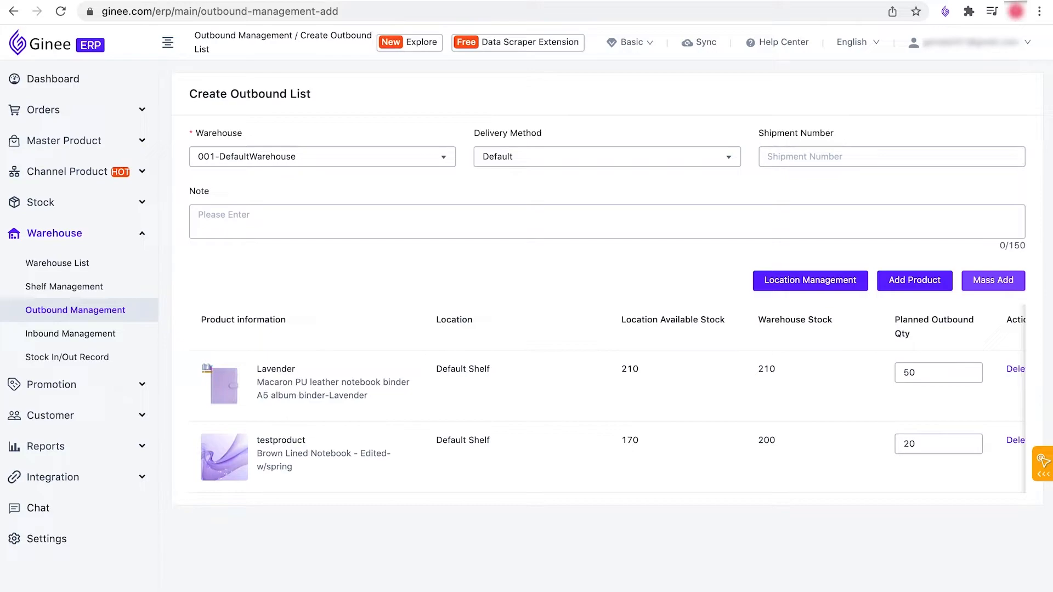
{"action": "left_click", "coordinate": [811, 281]}
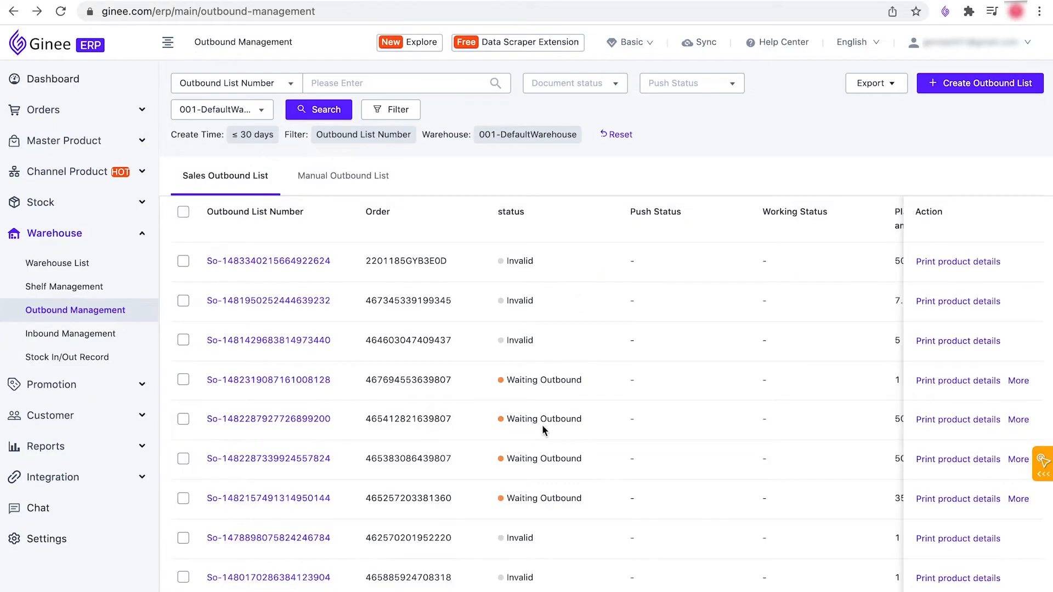
Step: Examine the Manual Outbound List's statuses, amounts and quantities, and compare it with the Sales Outbound List
{"action": "left_click", "coordinate": [370, 174]}
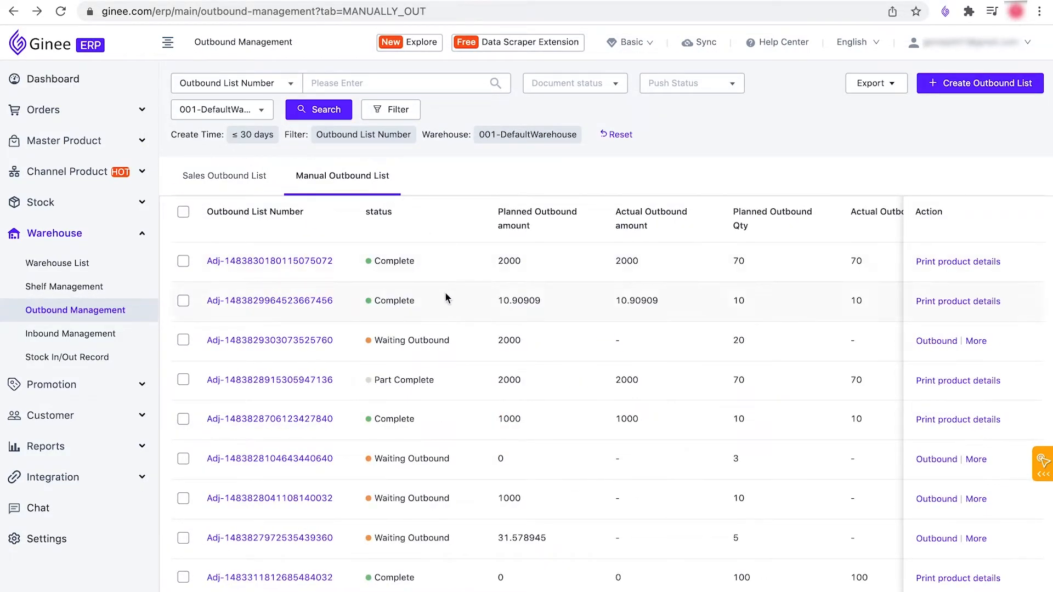
{"action": "scroll", "coordinate": [753, 300], "scroll_direction": "right", "scroll_amount": 3}
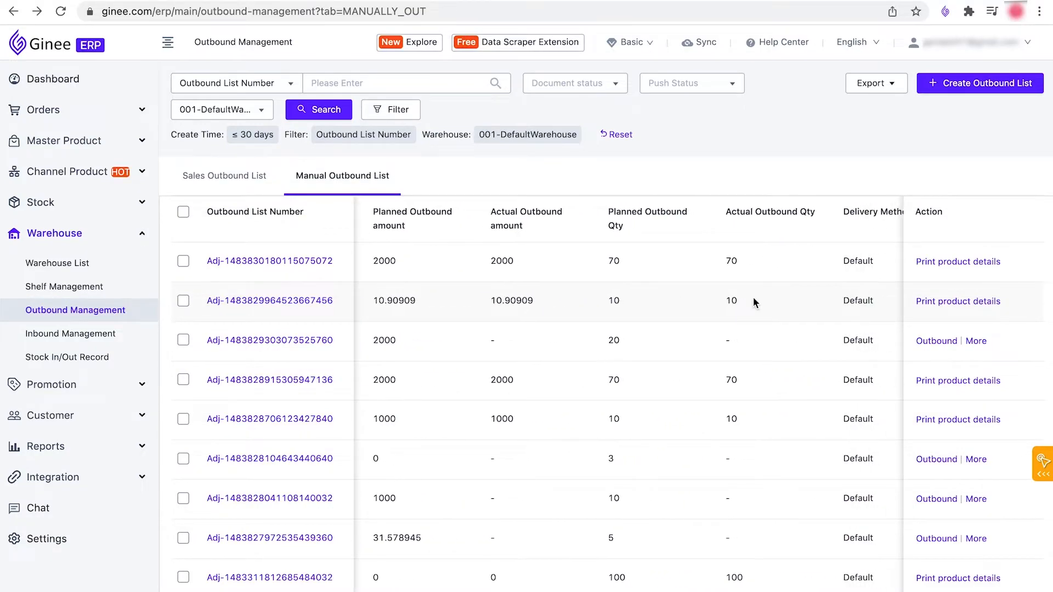
{"action": "scroll", "coordinate": [753, 297], "scroll_direction": "left", "scroll_amount": 3}
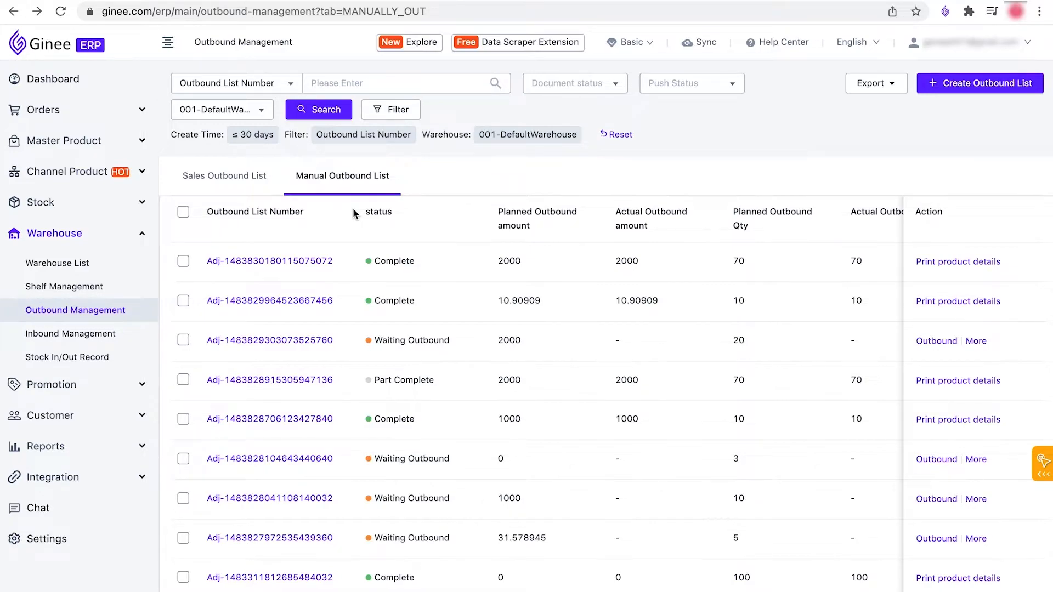
{"action": "left_click", "coordinate": [268, 189]}
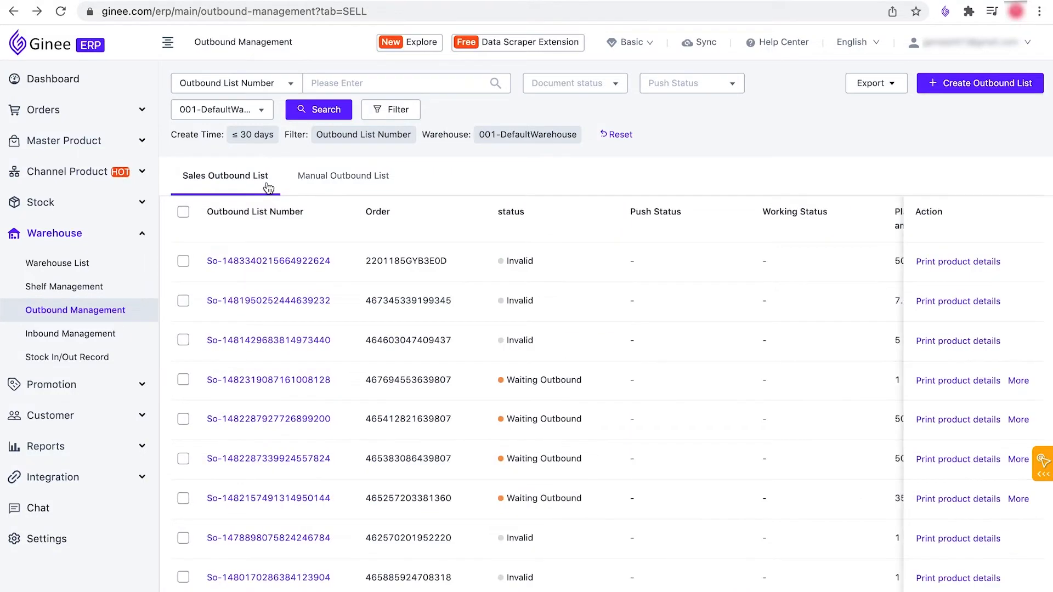
{"action": "left_click", "coordinate": [318, 184]}
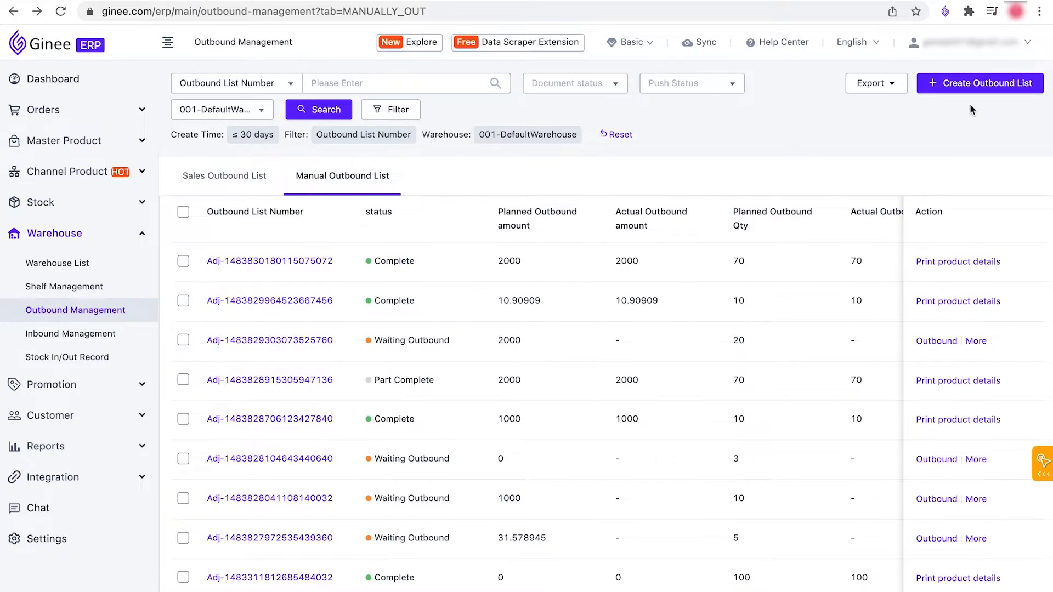
Step: Create a new outbound list with 001-DefaultWarehouse as its warehouse
{"action": "left_click", "coordinate": [990, 97]}
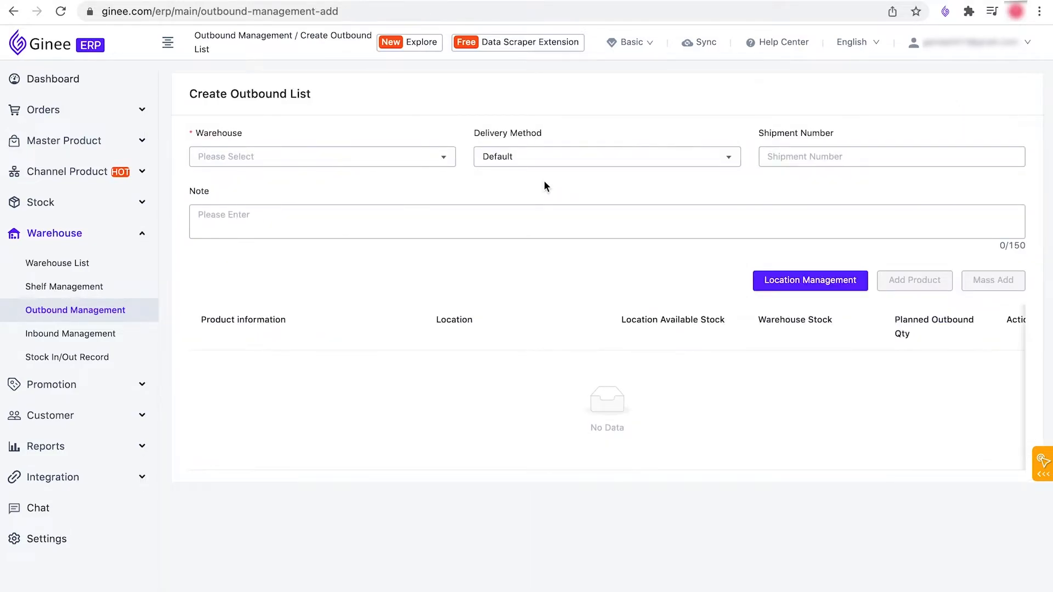
{"action": "left_click", "coordinate": [395, 162]}
{"action": "left_click", "coordinate": [370, 230]}
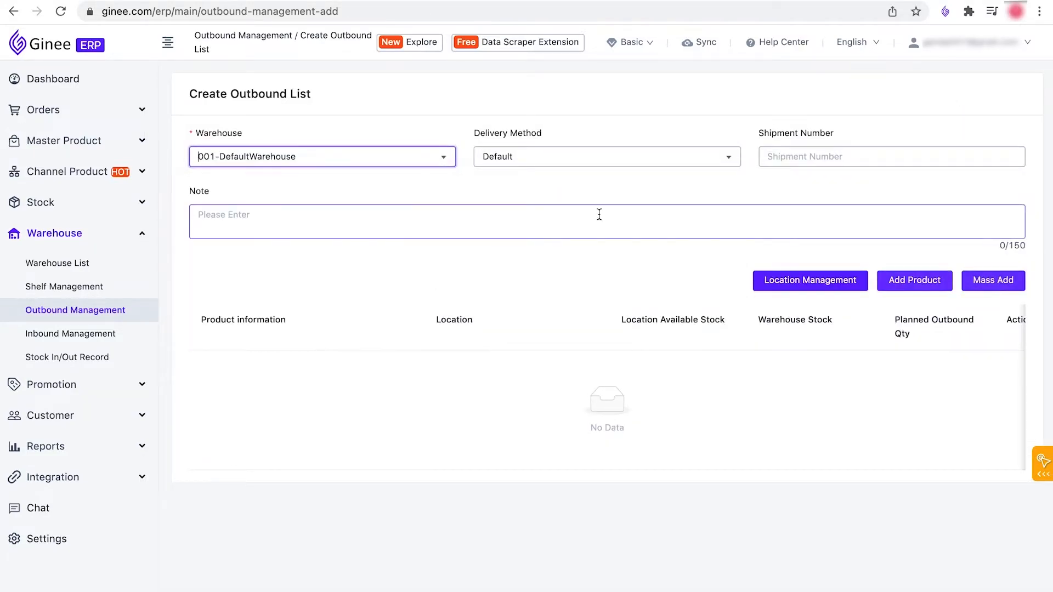
Step: Add testproduct (Brown Lined Notebook) to the outbound list with a planned outbound quantity of 10
{"action": "left_click", "coordinate": [907, 288]}
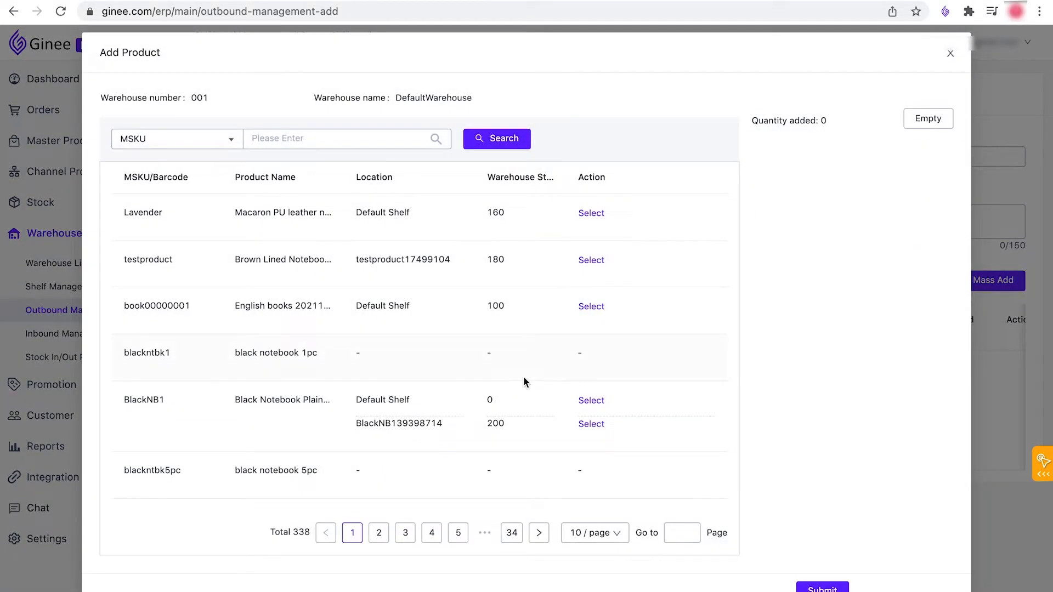
{"action": "left_click", "coordinate": [591, 260]}
{"action": "left_click", "coordinate": [822, 588]}
{"action": "left_click", "coordinate": [915, 373]}
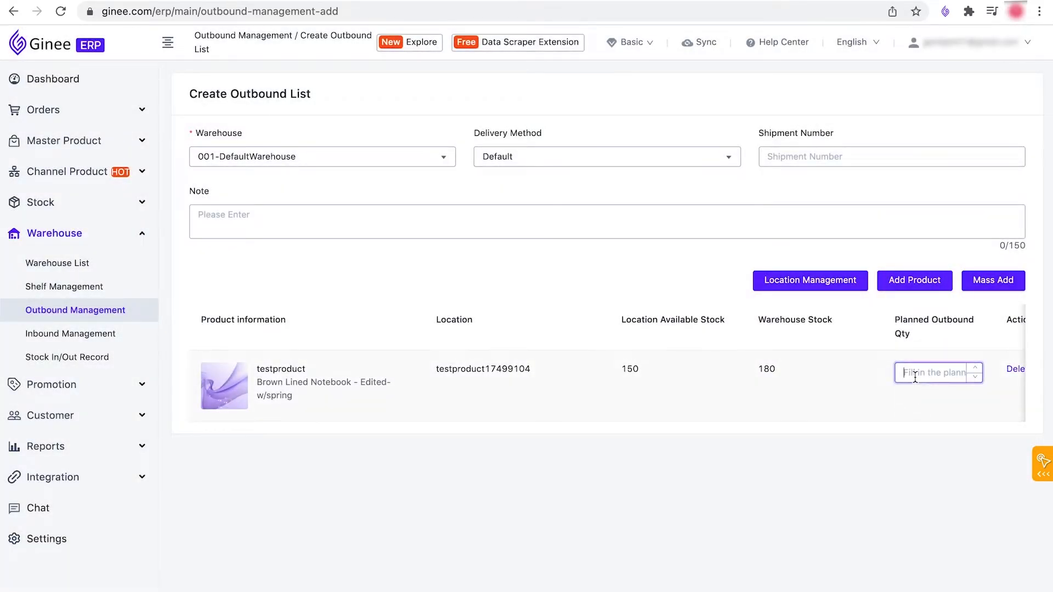
{"action": "type", "text": "10"}
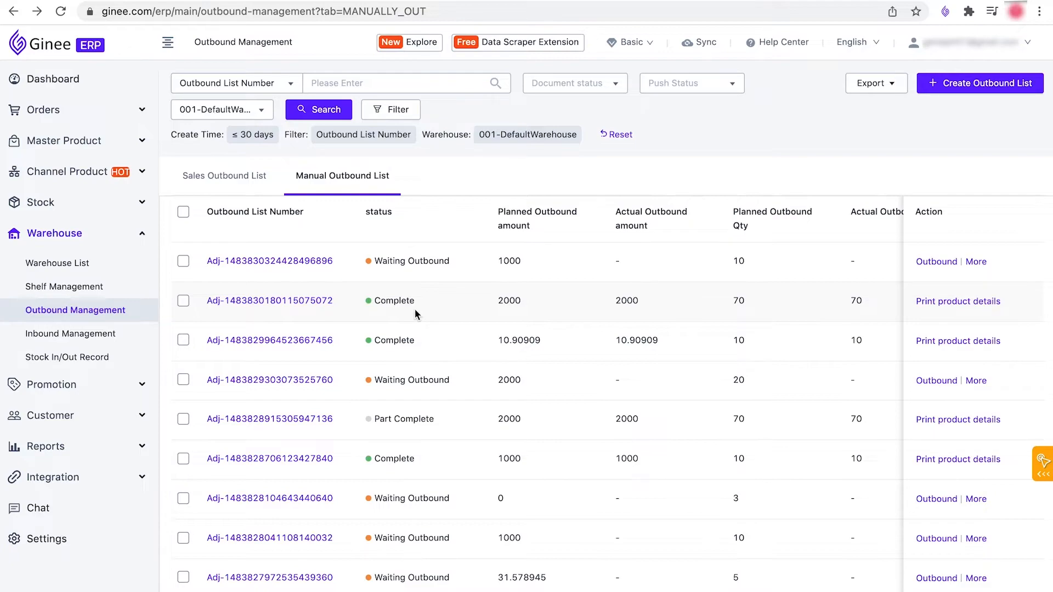
Step: Open the newest Waiting Outbound list for outbound processing and try an actual outbound quantity of 12 for testproduct
{"action": "left_click", "coordinate": [969, 264]}
{"action": "left_click", "coordinate": [938, 263]}
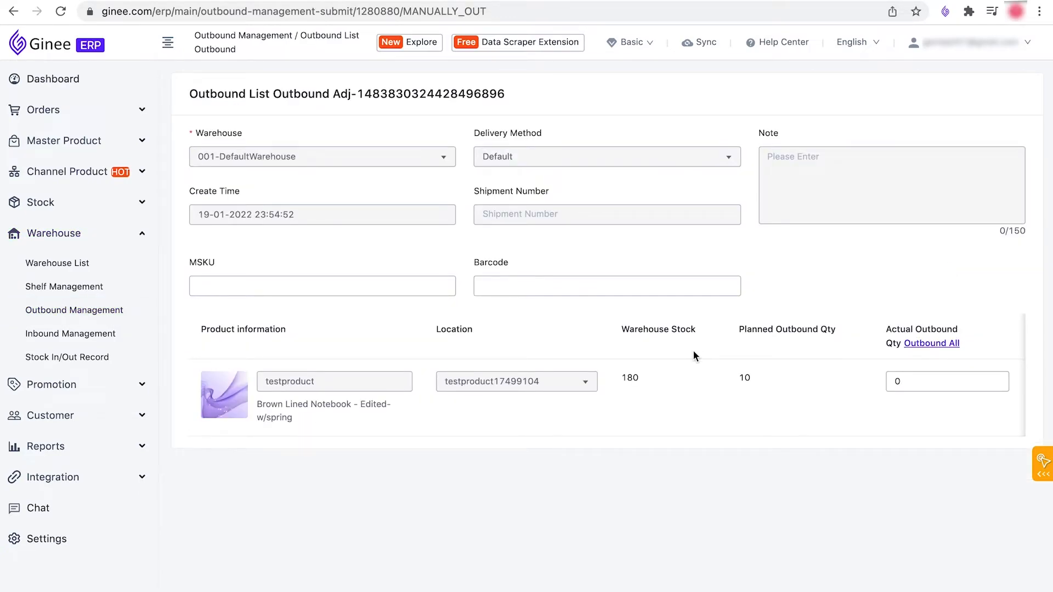
{"action": "double_click", "coordinate": [921, 381]}
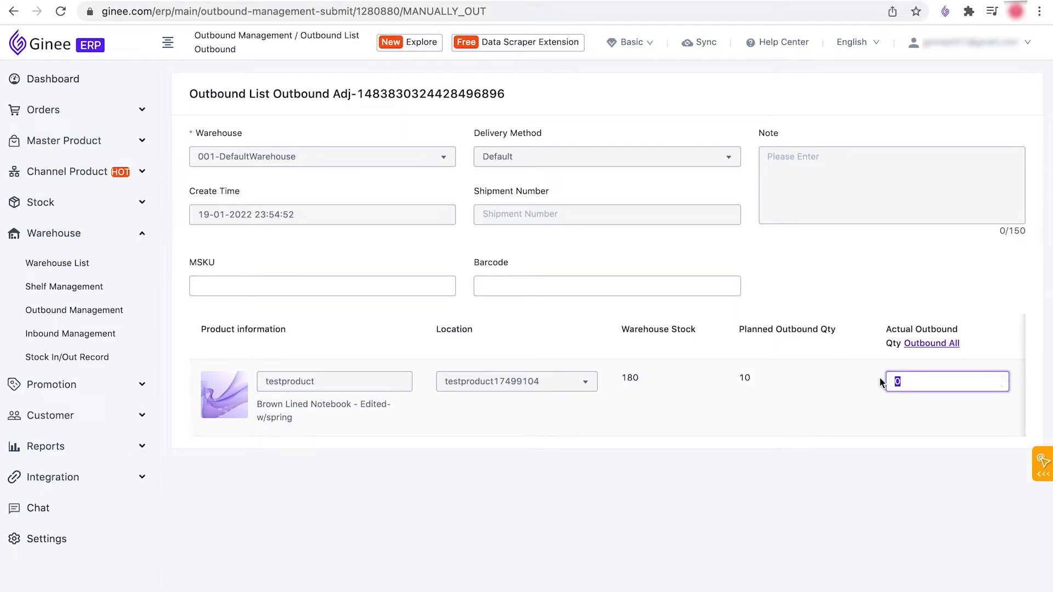
{"action": "type", "text": "12"}
Step: Fill the actual outbound quantity with Outbound All and submit the outbound
{"action": "left_click", "coordinate": [948, 346]}
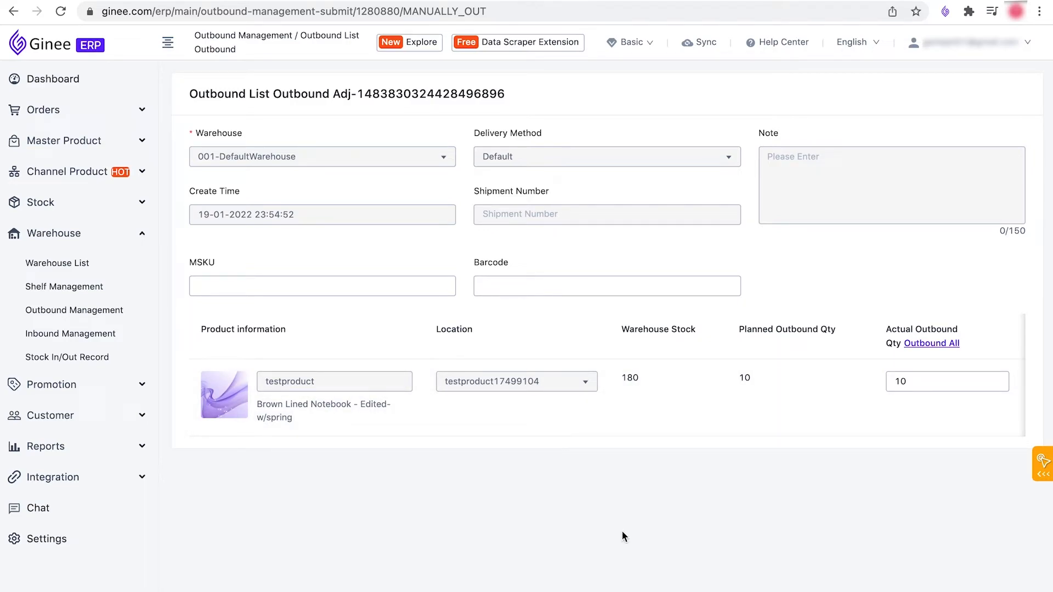
{"action": "left_click", "coordinate": [576, 591]}
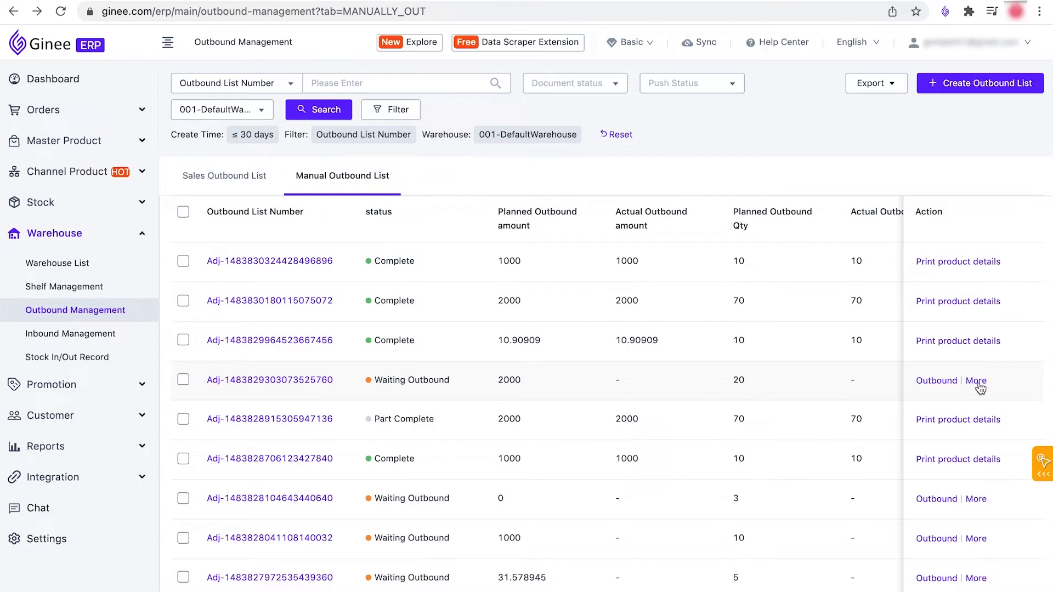
Step: Set the Waiting Outbound list with a planned outbound quantity of 20 as invalid and confirm
{"action": "mouse_move", "coordinate": [985, 387]}
{"action": "left_click", "coordinate": [963, 434]}
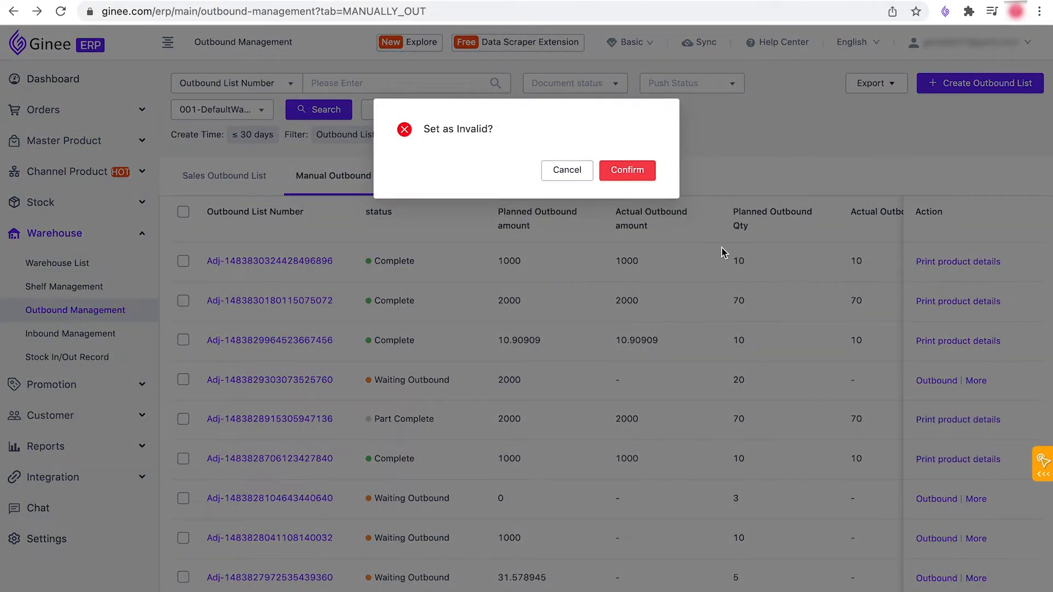
{"action": "left_click", "coordinate": [617, 171]}
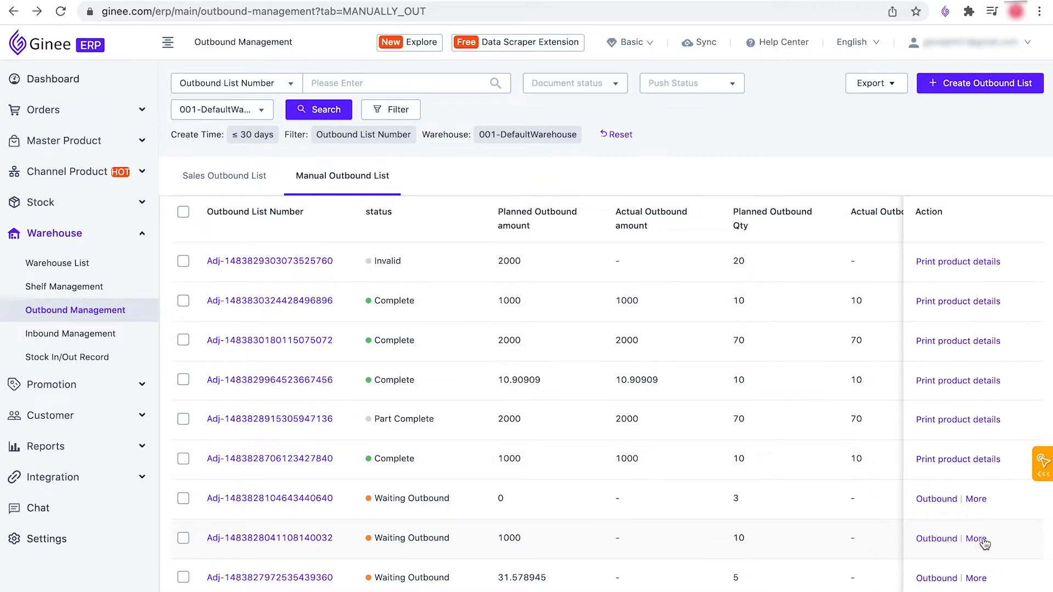
Step: Process the Waiting Outbound list with a planned quantity of 10, submitting an actual outbound quantity of 12 for testproduct
{"action": "left_click", "coordinate": [942, 539]}
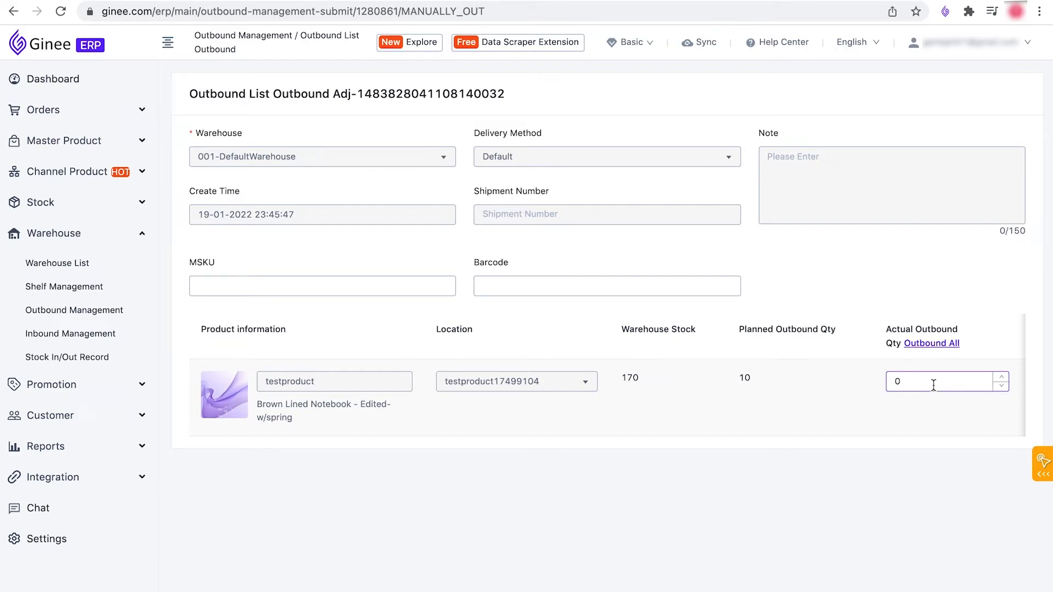
{"action": "left_click_drag", "start_coordinate": [934, 386], "coordinate": [879, 384]}
{"action": "type", "text": "12"}
{"action": "left_click", "coordinate": [851, 460]}
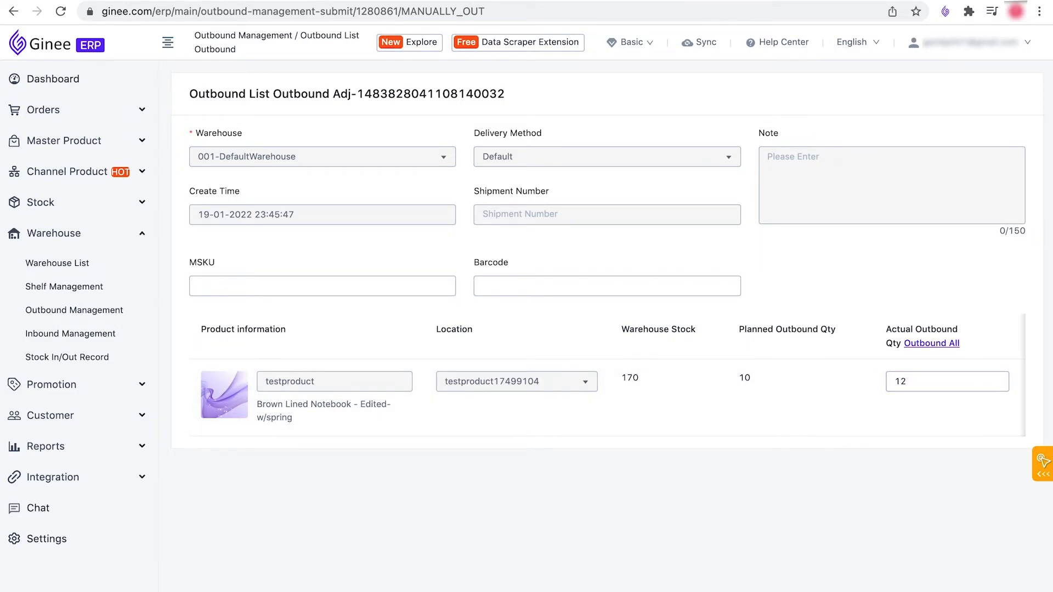
{"action": "left_click", "coordinate": [577, 590]}
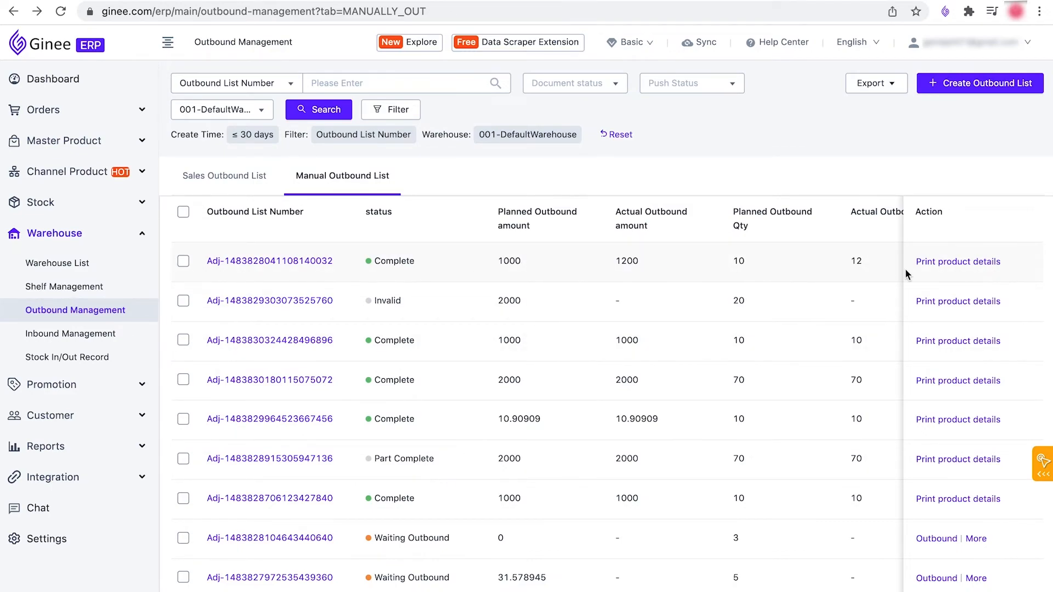
Step: View the printable product details of the newest completed outbound list and return to the manual outbound lists
{"action": "left_click", "coordinate": [947, 267]}
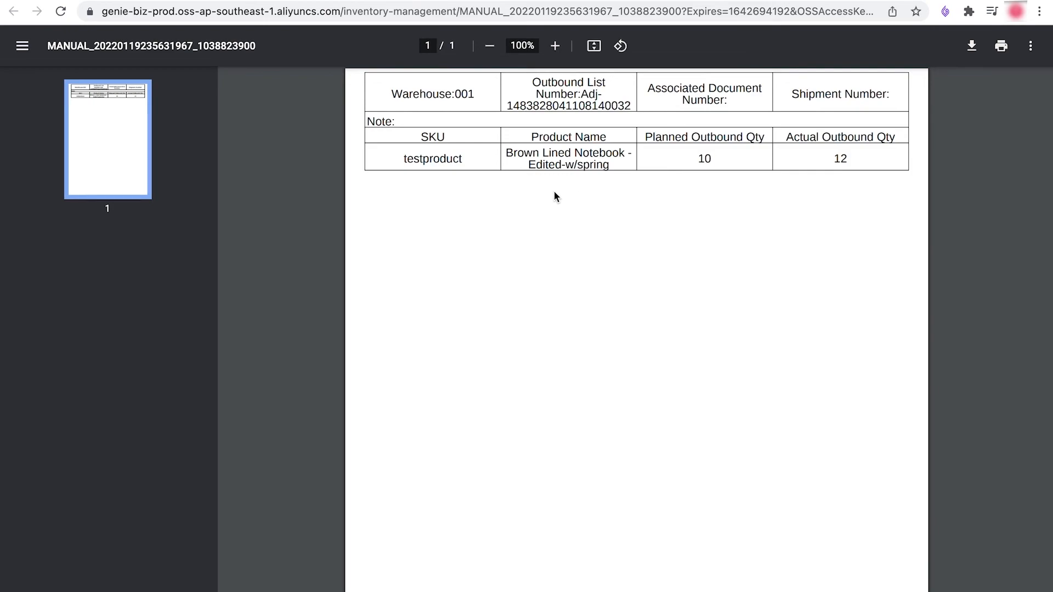
{"action": "left_click", "coordinate": [122, 0]}
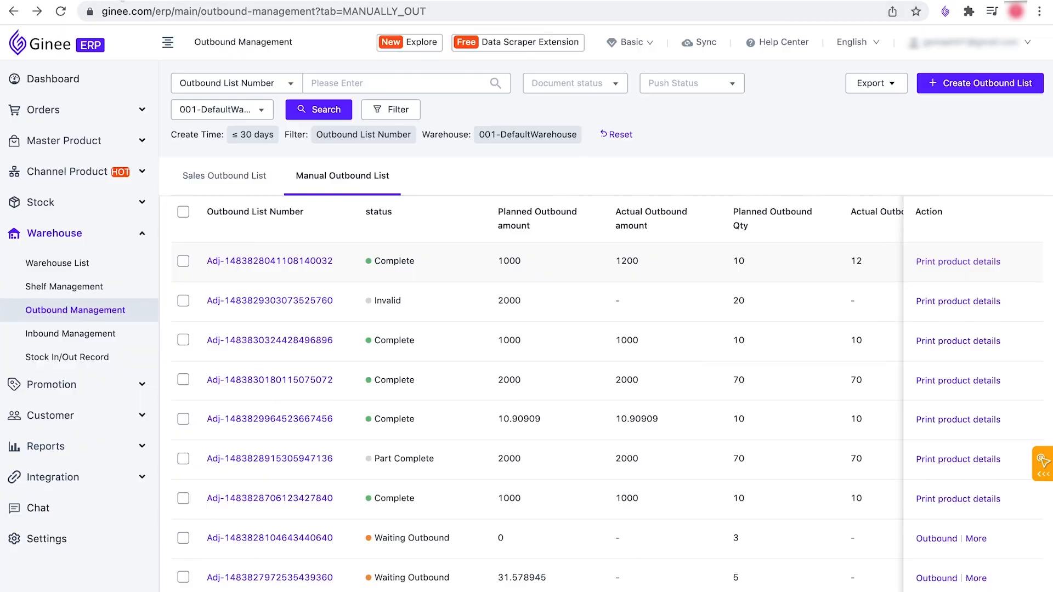
Step: Show the available export options for the manual outbound lists
{"action": "left_click", "coordinate": [883, 92]}
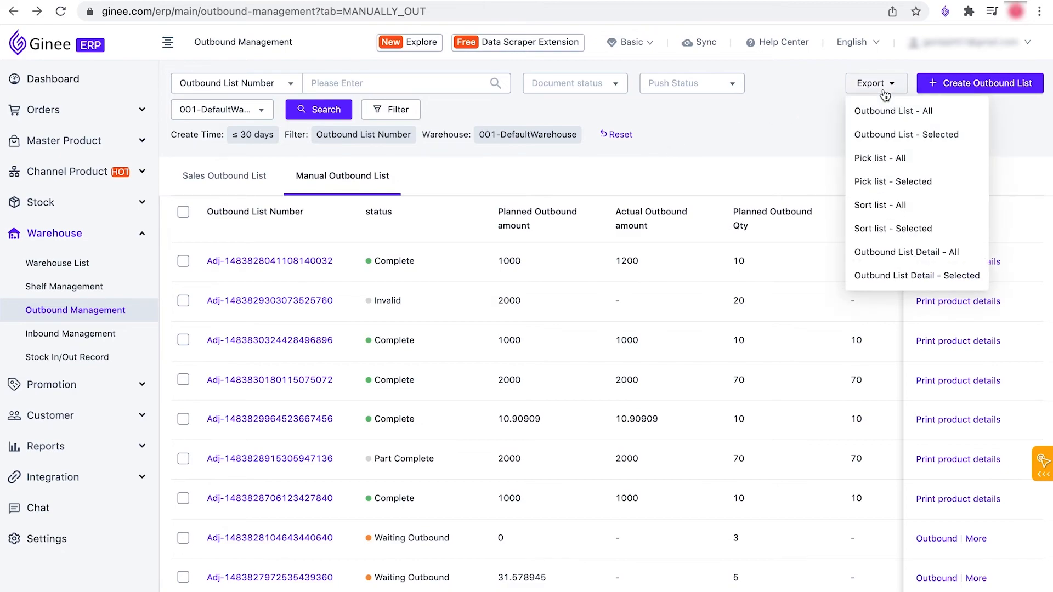